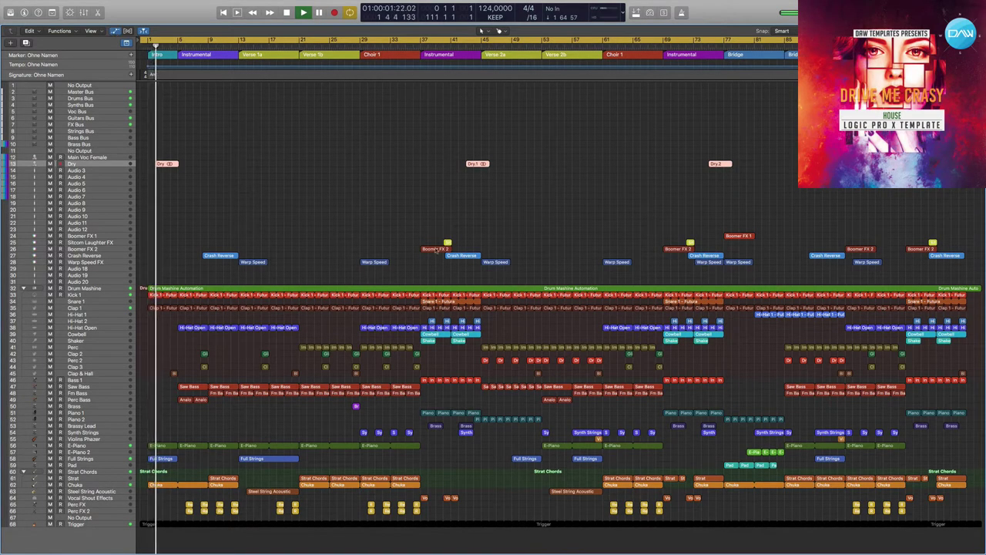
Zoom the track lanes taller to reveal the effects, drums, bass, keys, strings and guitars
key(super+Down)
scroll(469, 280, down, 15)
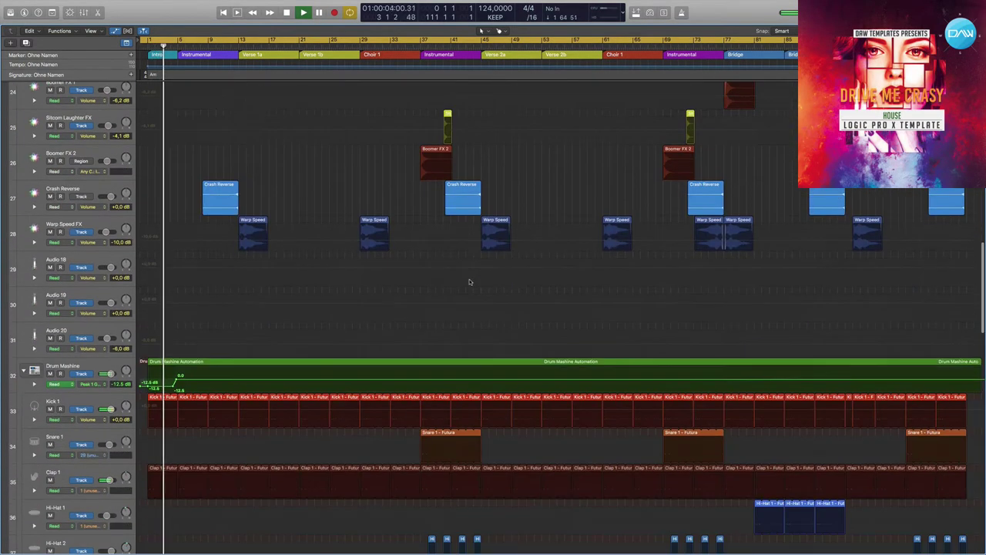
scroll(470, 281, down, 10)
scroll(469, 282, down, 7)
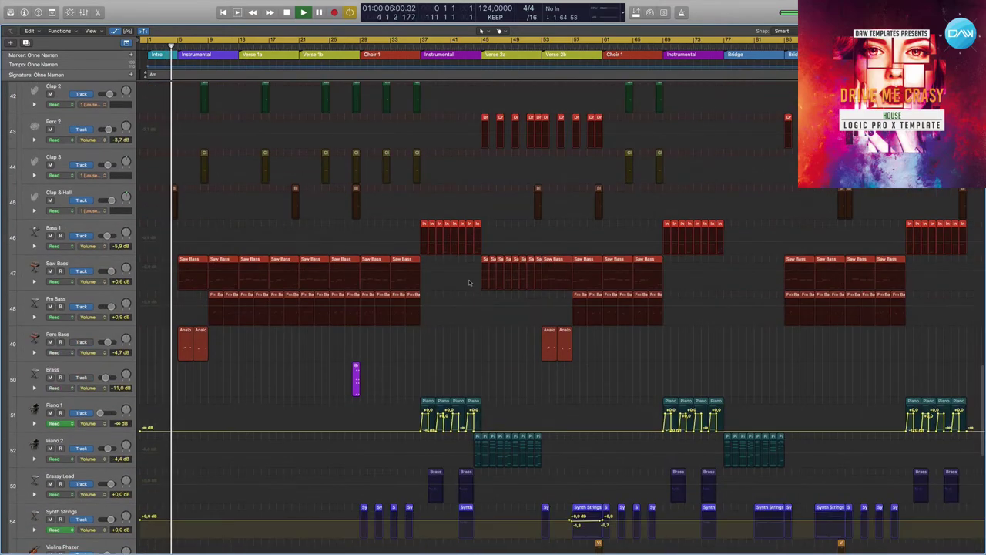
scroll(469, 281, down, 10)
scroll(468, 282, down, 2)
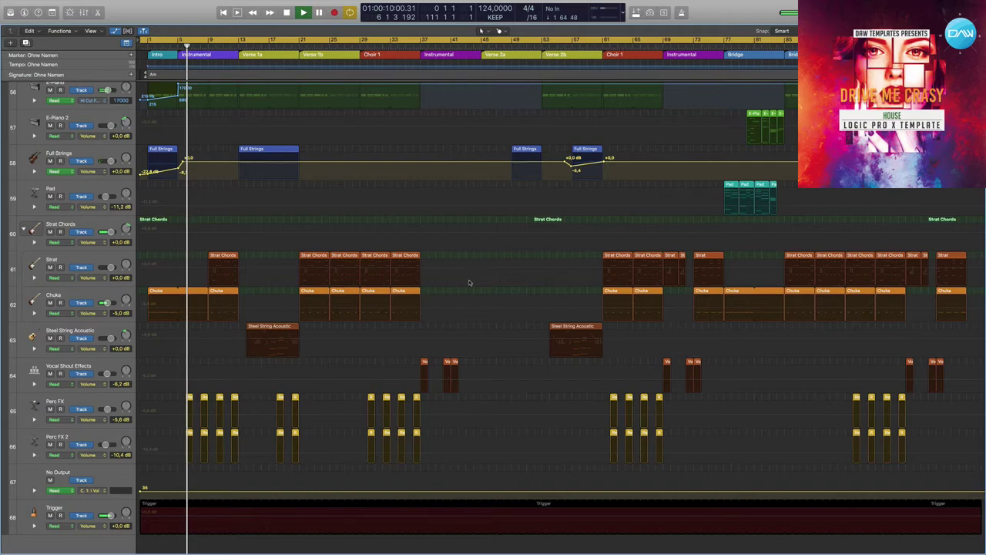
Shrink the track lanes back to compact height and open the Mixer below the arrangement
key(super+Up)
key(super+Up)
key(x)
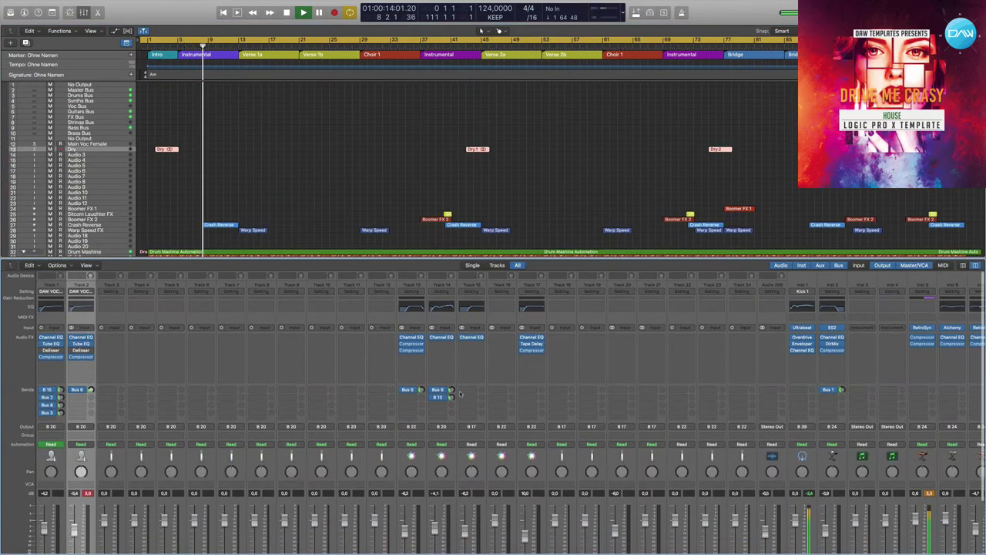
scroll(460, 394, right, 3)
scroll(460, 394, right, 3)
scroll(460, 394, right, 3)
scroll(460, 394, right, 2)
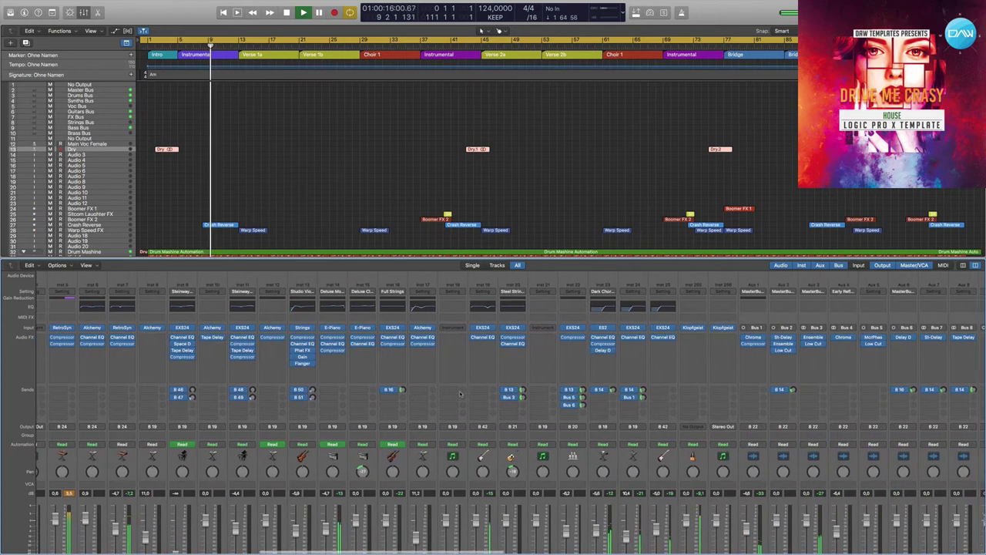
scroll(460, 393, right, 3)
scroll(460, 394, right, 3)
scroll(460, 394, right, 3)
scroll(459, 393, right, 3)
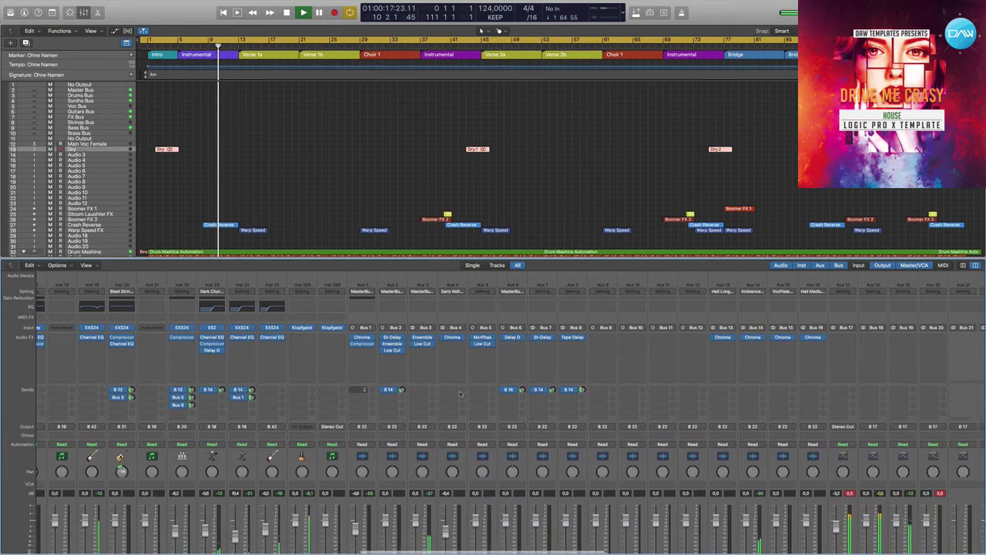
scroll(459, 394, right, 3)
scroll(460, 394, right, 3)
scroll(460, 394, right, 3)
scroll(460, 393, right, 3)
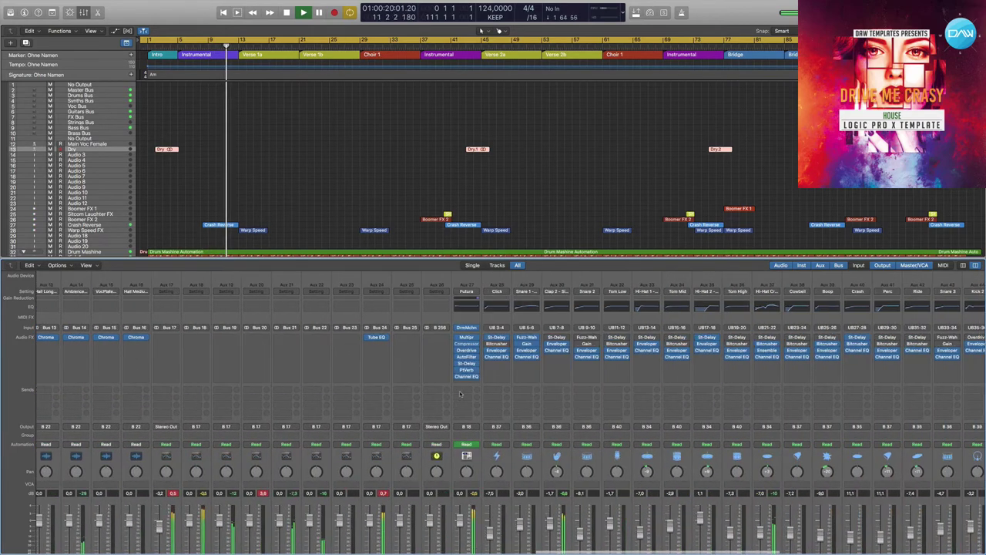
scroll(460, 393, right, 3)
scroll(460, 393, right, 3)
scroll(460, 394, right, 3)
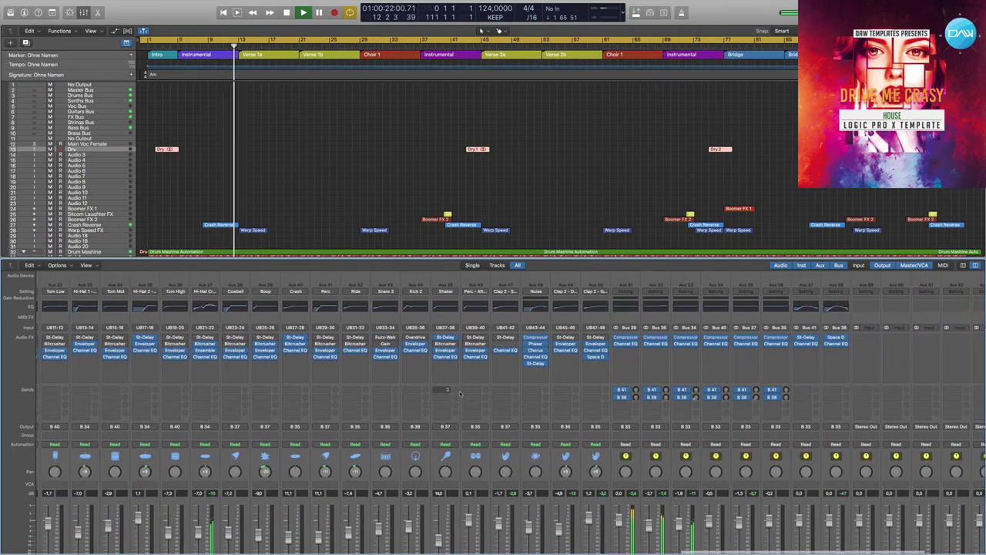
scroll(460, 393, right, 2)
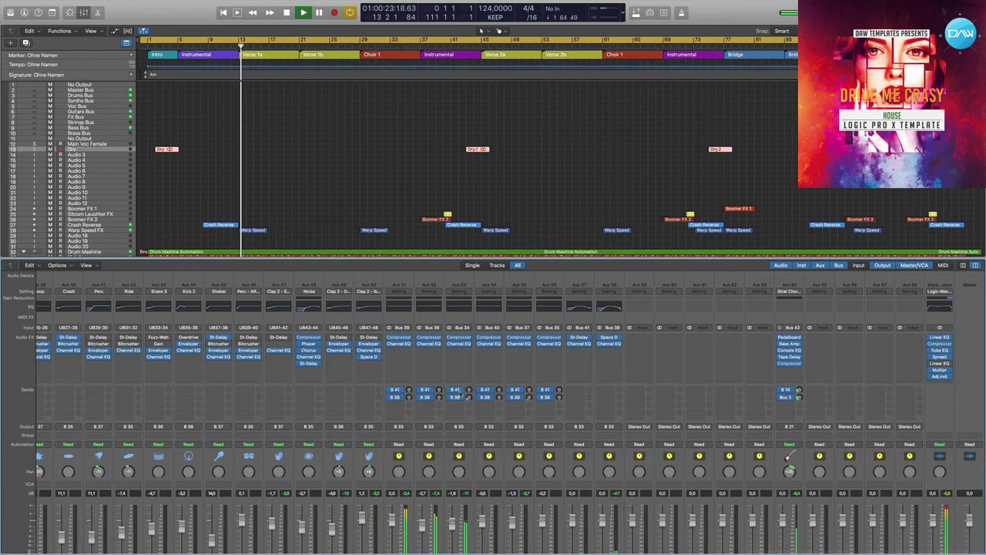
Hide the Mixer with X, leaving every track's regions visible during playback
key(x)
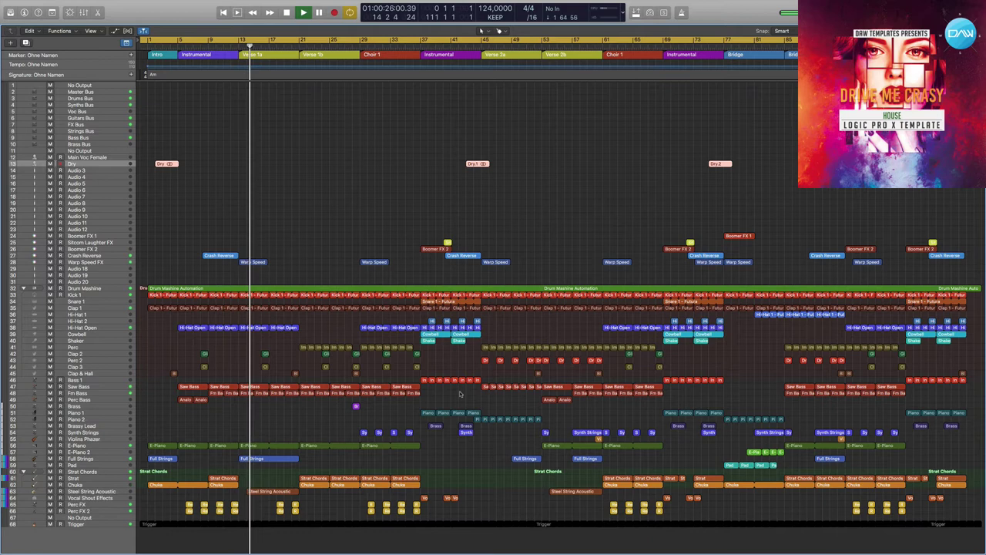